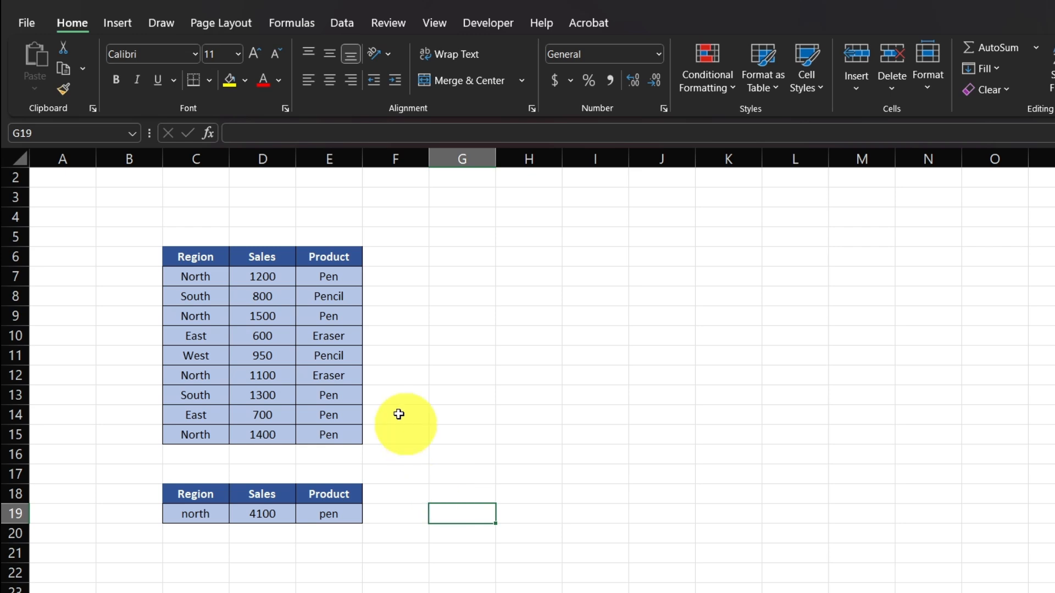
Examine the Region, Sales and Product columns of the sales table in C6:E15.
click(268, 279)
drag(268, 291, 265, 434)
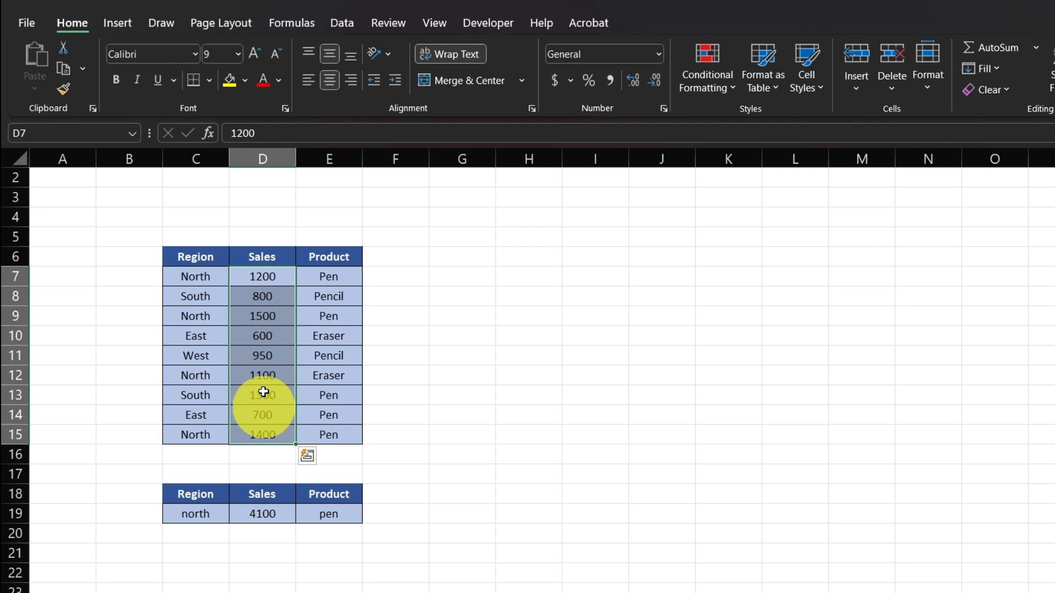
click(208, 278)
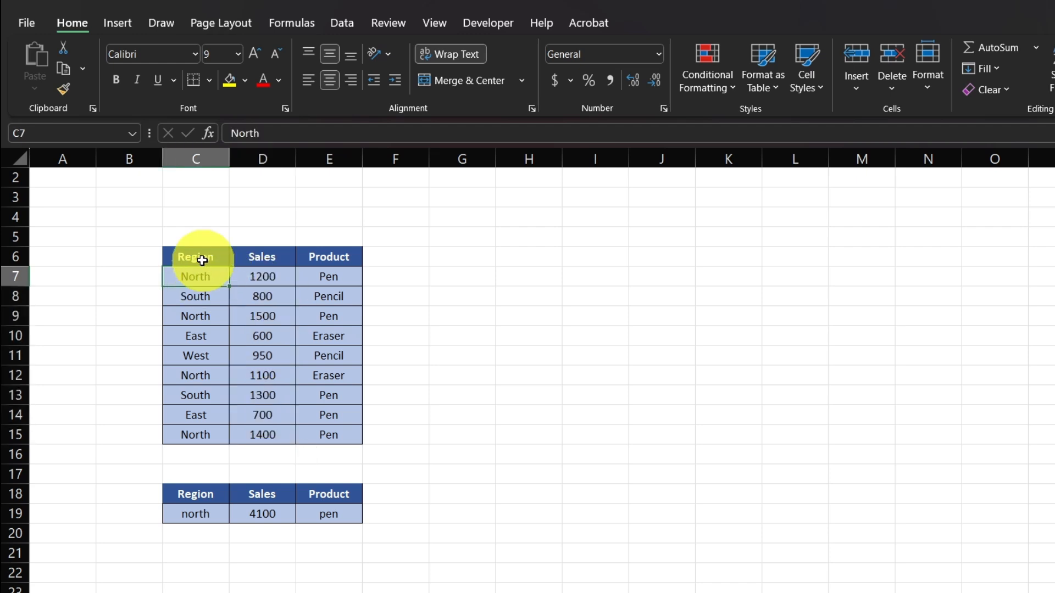
click(245, 260)
click(299, 250)
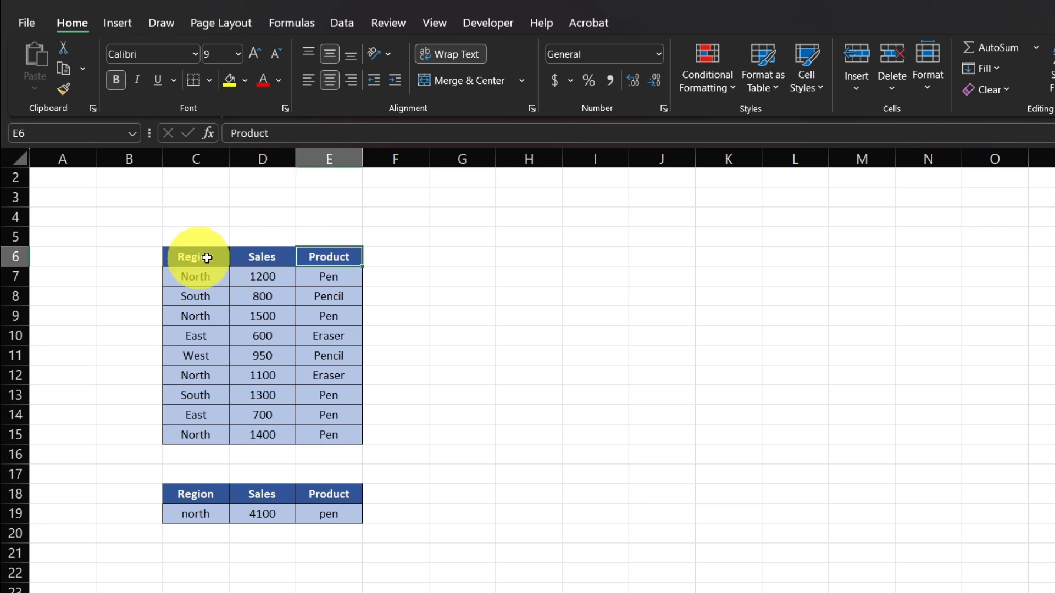
click(200, 299)
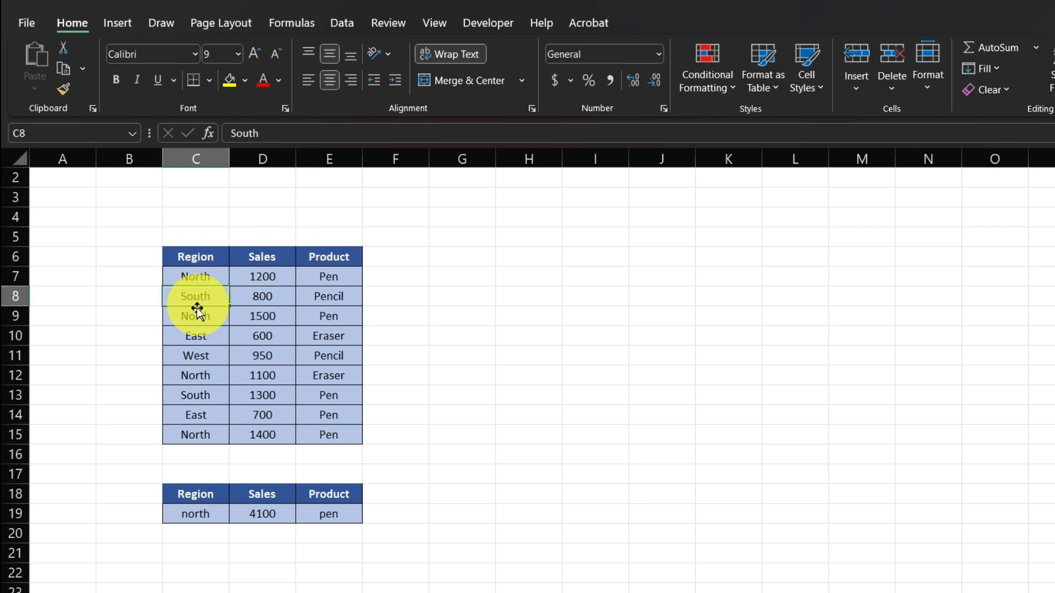
click(192, 353)
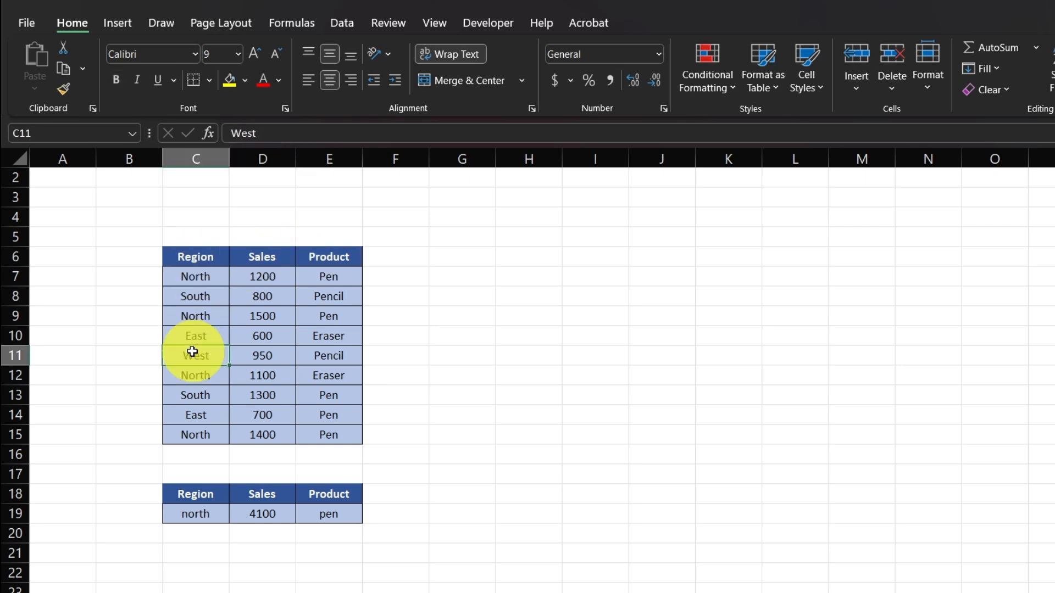
click(195, 279)
click(229, 281)
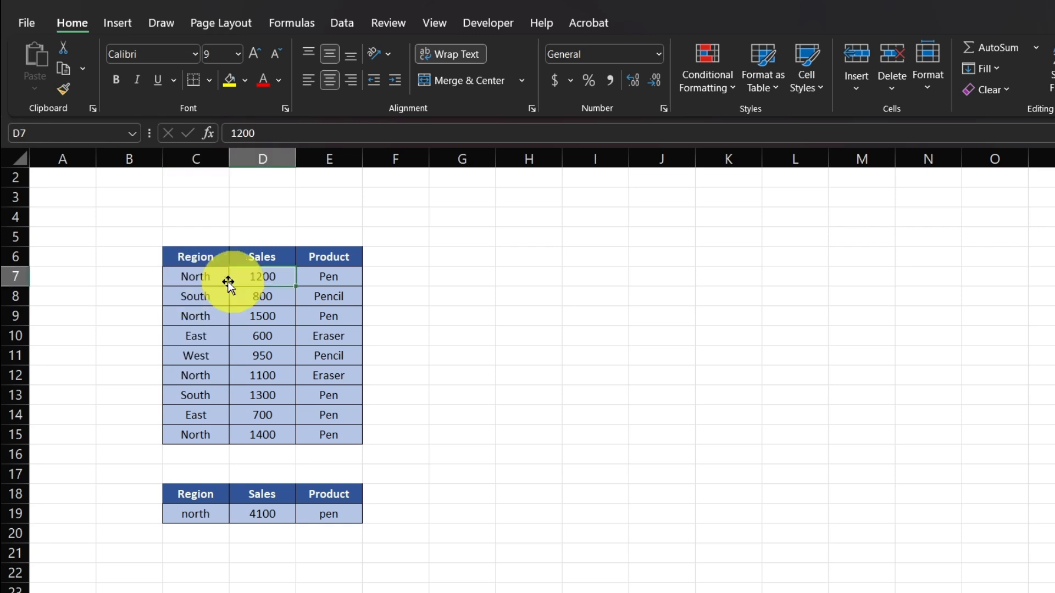
click(226, 297)
click(249, 296)
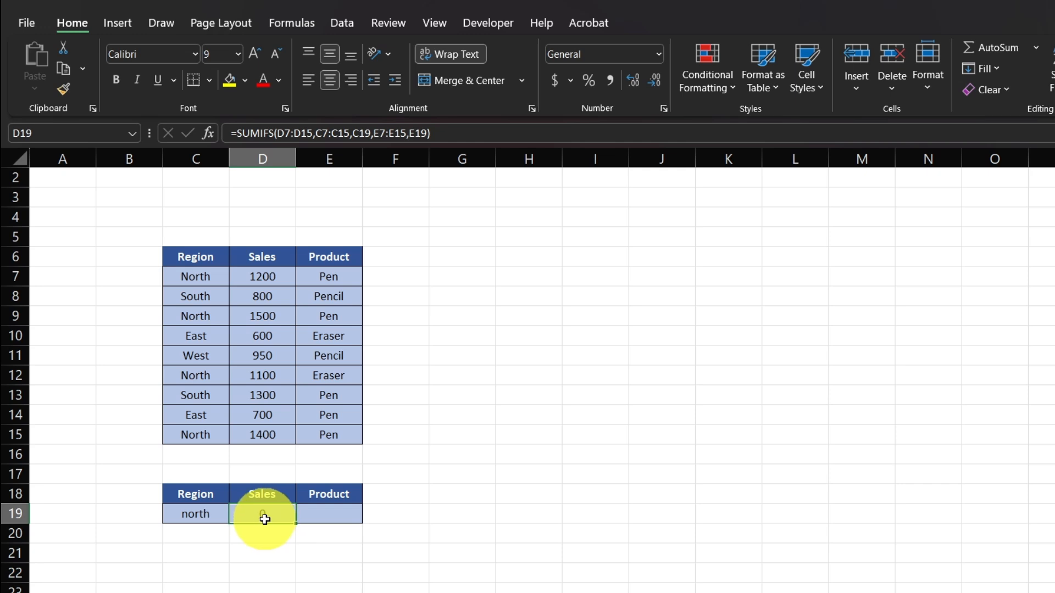
Enter =SUMIF(C7:C15,C19,D7:D15) in D19 to total the sales for the region named in C19.
text(=s)
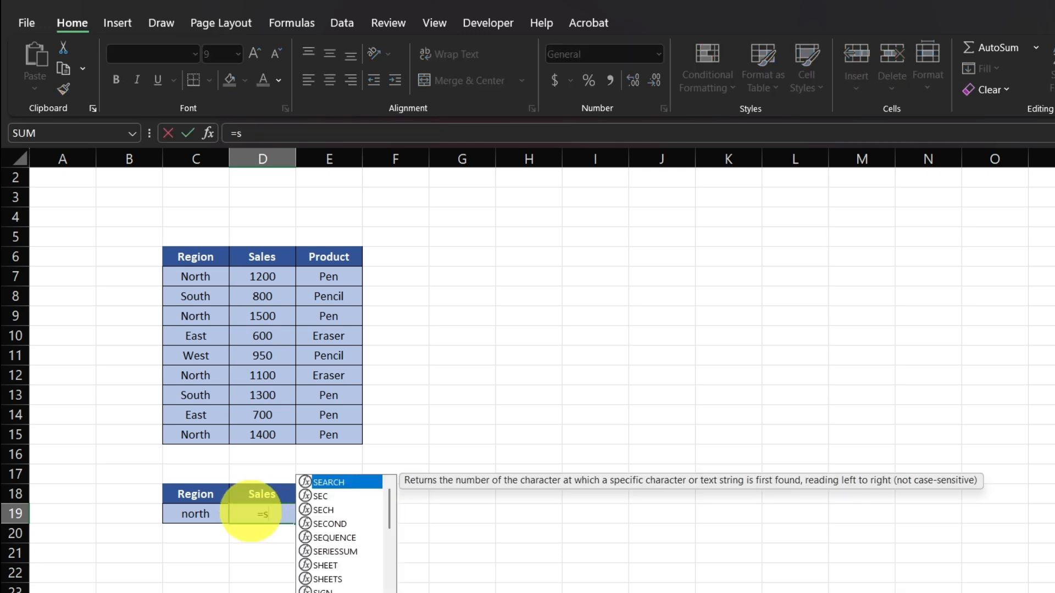
text(umif)
key(Tab)
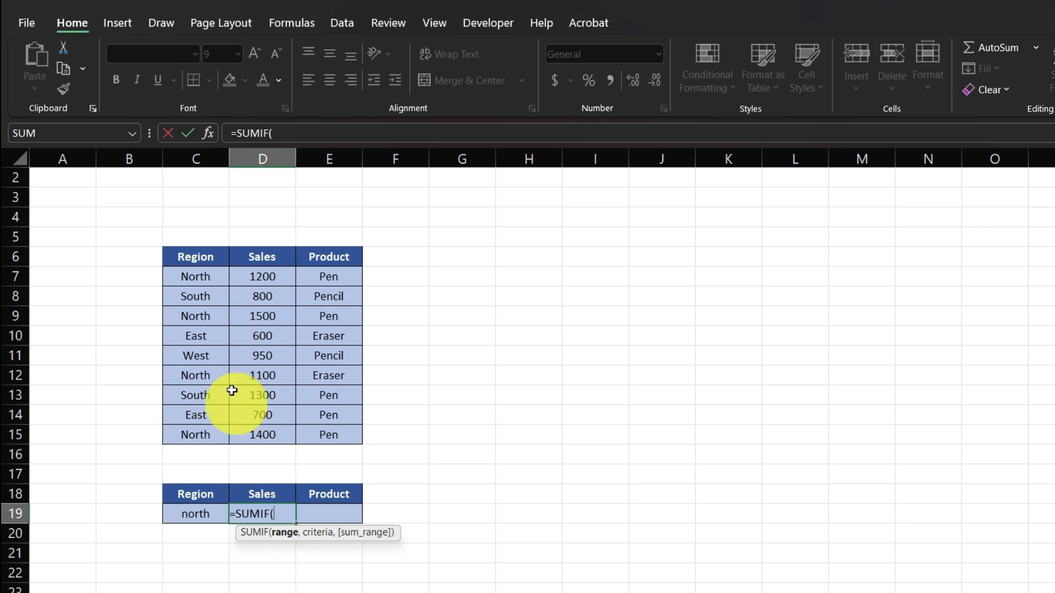
drag(197, 276, 188, 430)
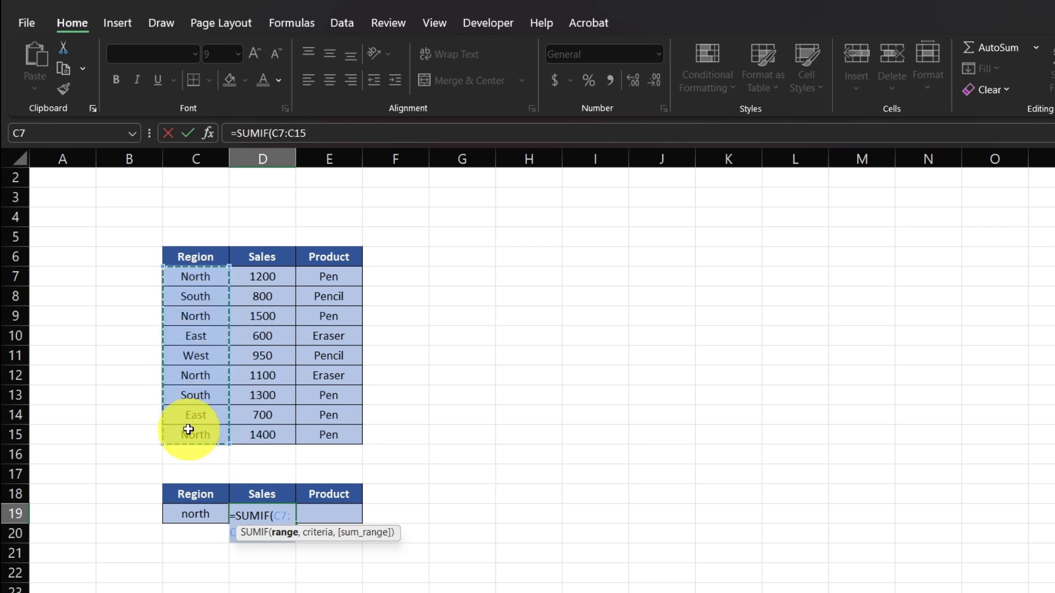
text(,)
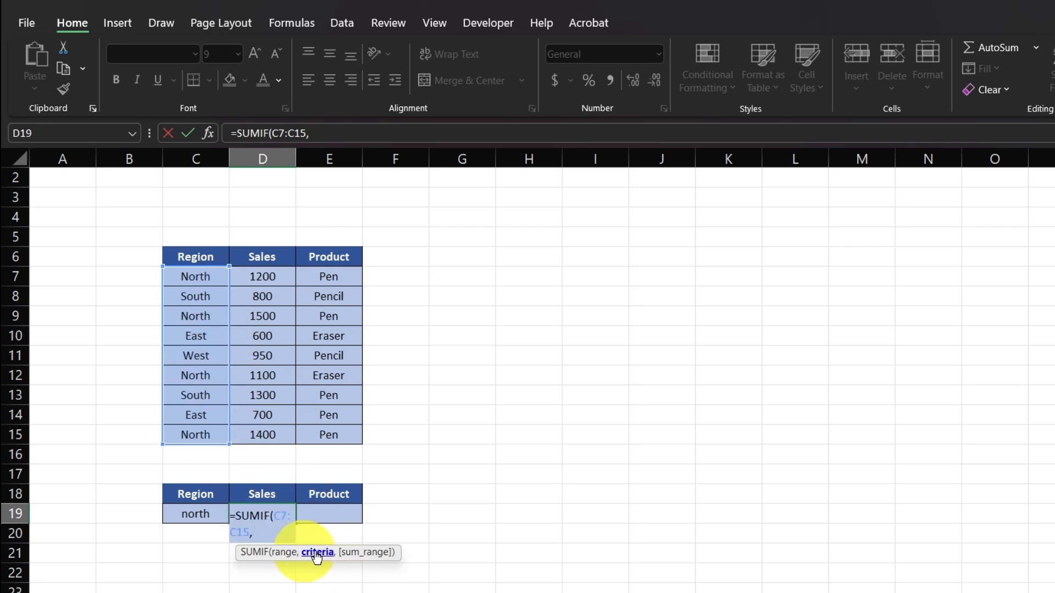
click(191, 516)
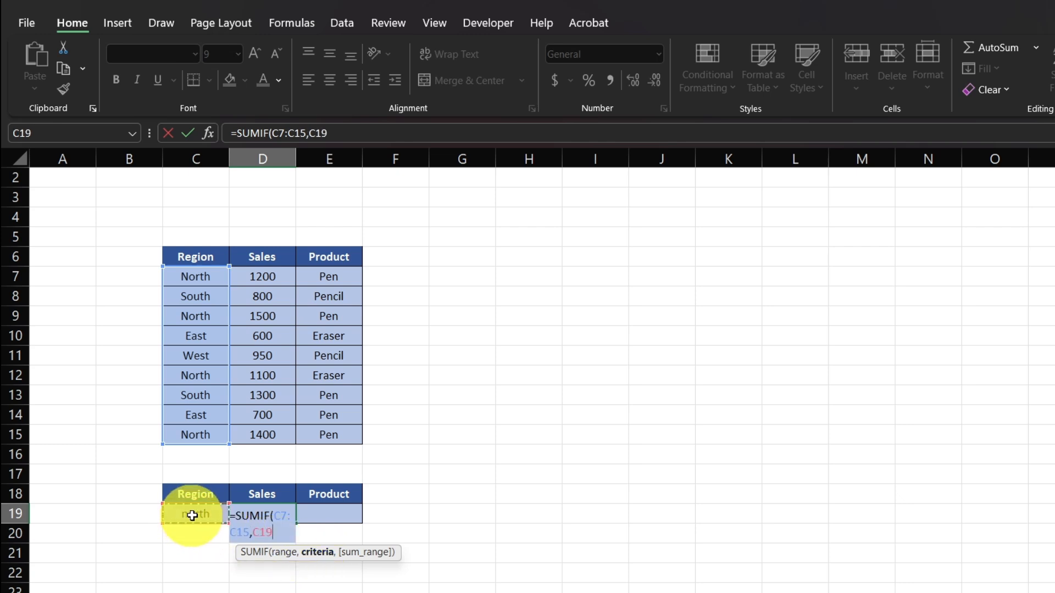
text(,)
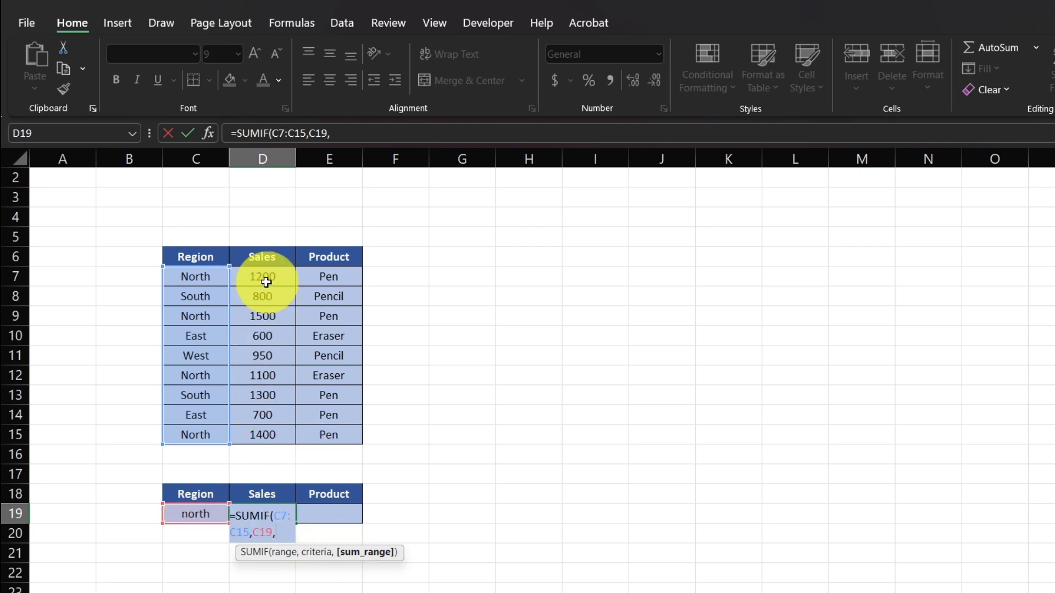
drag(266, 277, 282, 425)
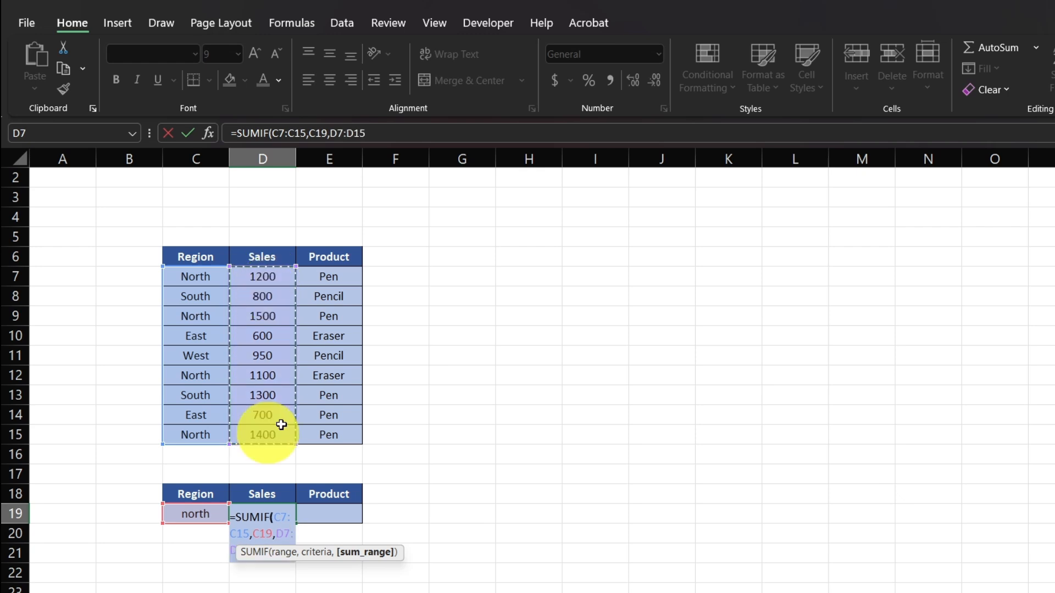
text())
key(Return)
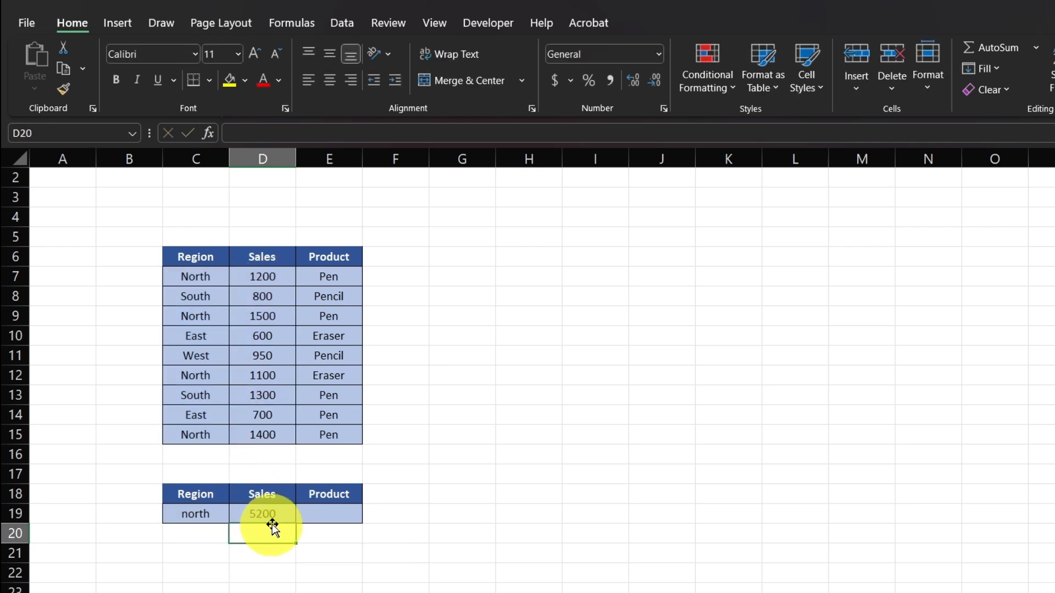
Change the region criterion in C19 to "south".
double_click(195, 514)
text(south)
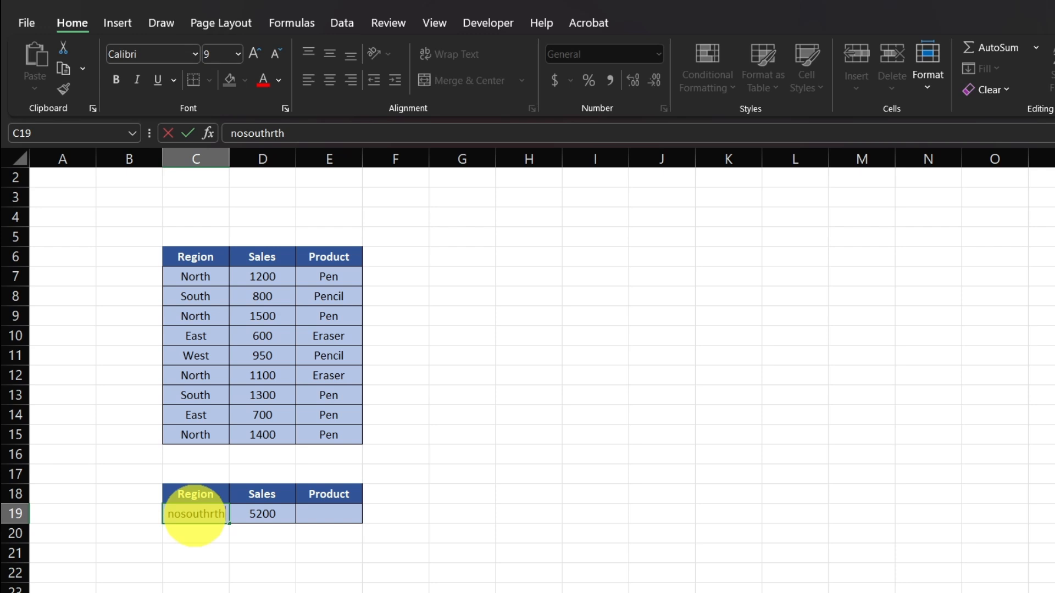
key(BackSpace)
key(BackSpace)
key(BackSpace)
key(BackSpace)
key(BackSpace)
key(BackSpace)
key(BackSpace)
key(BackSpace)
key(BackSpace)
key(BackSpace)
text(south)
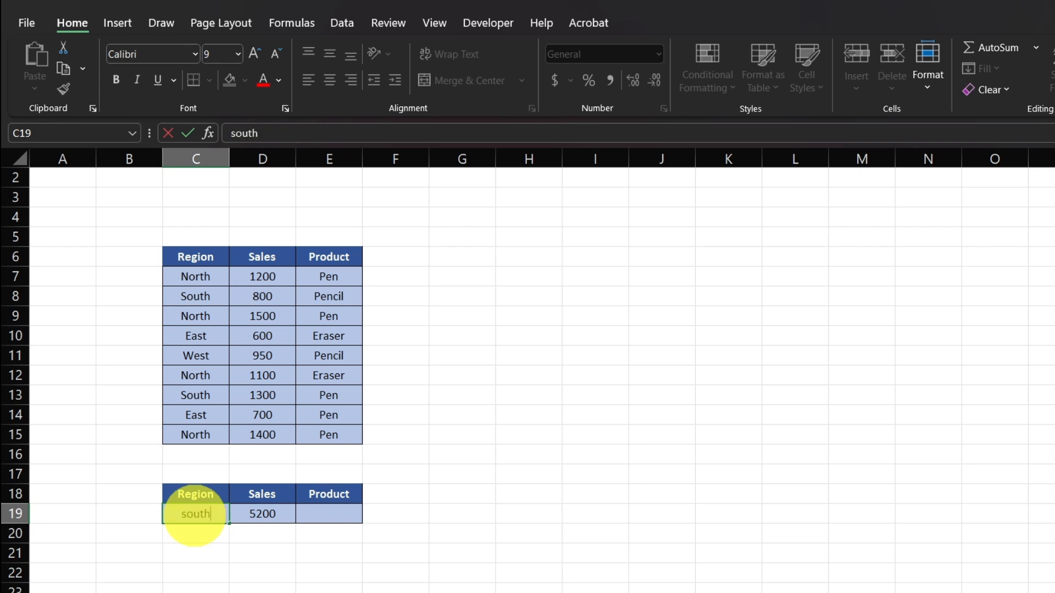
key(Return)
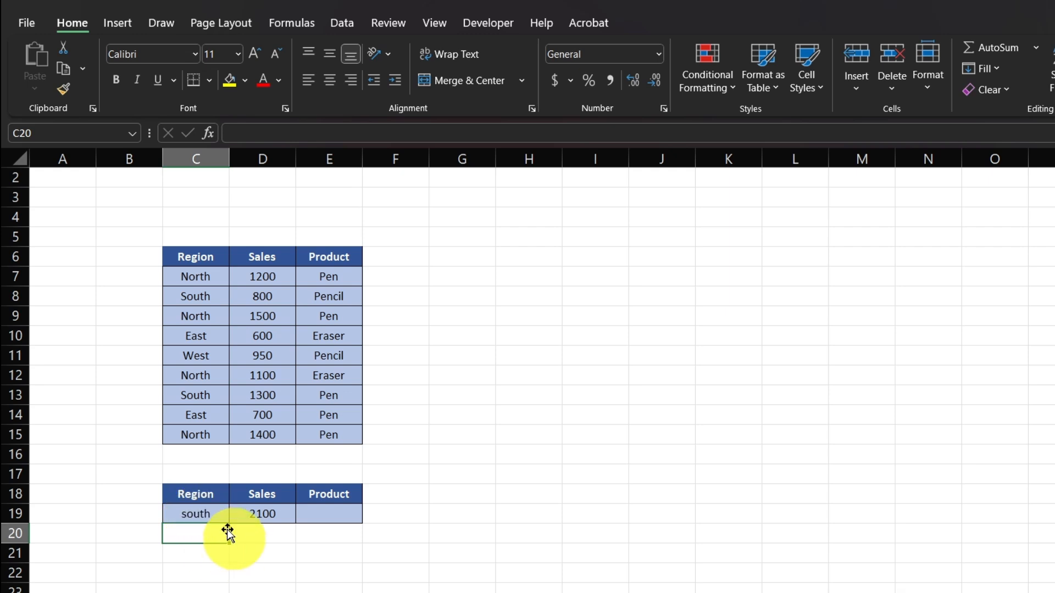
Replace the region criterion in C19 with "east".
double_click(206, 517)
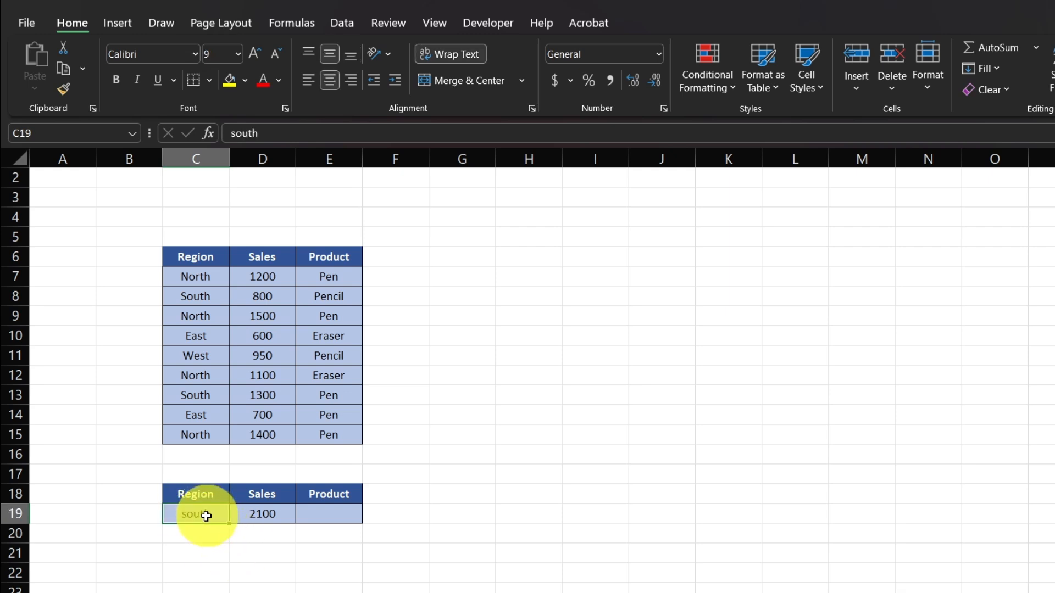
text(east)
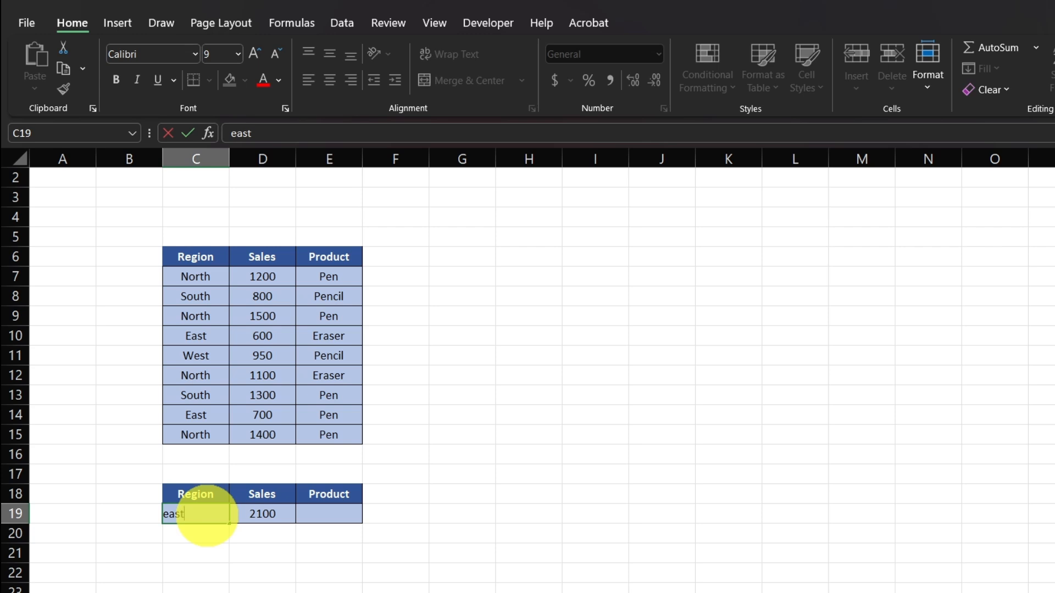
key(Return)
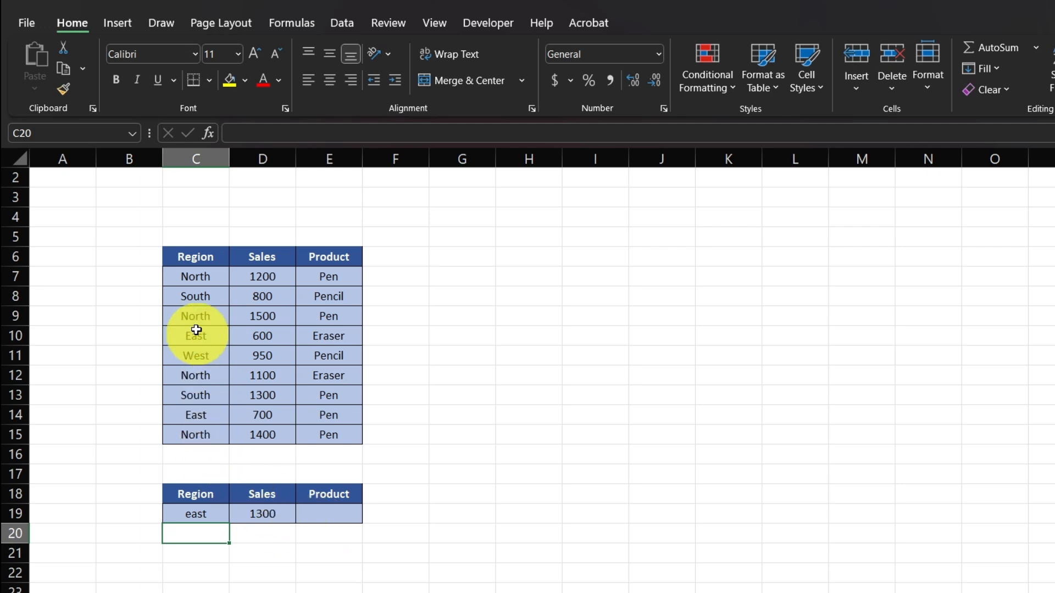
Compare the Region entries in C7:C15 with the Product entries in E7:E15 as two possible sum conditions.
click(193, 273)
click(328, 274)
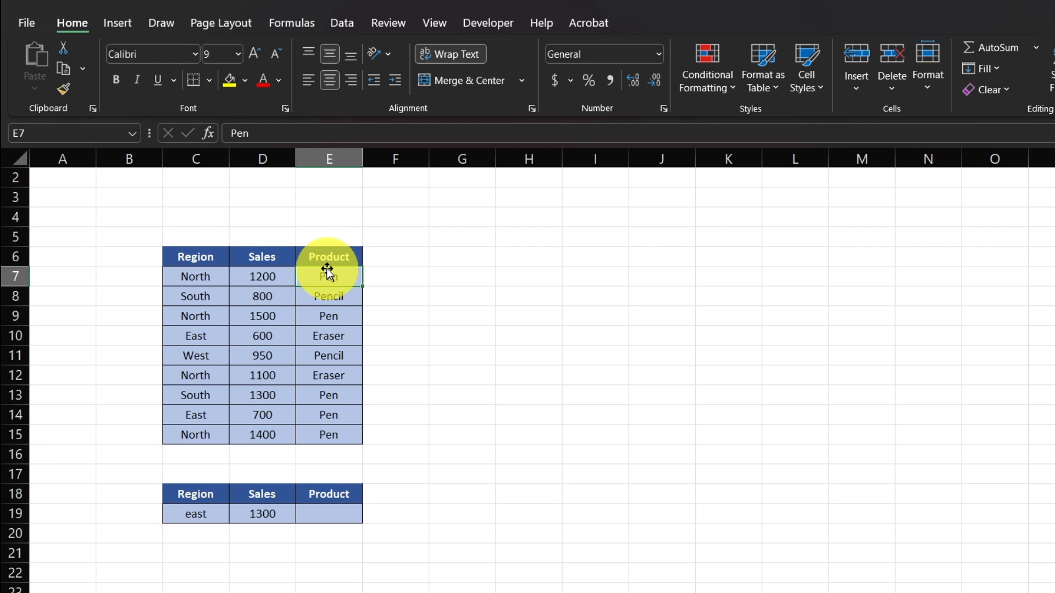
click(196, 304)
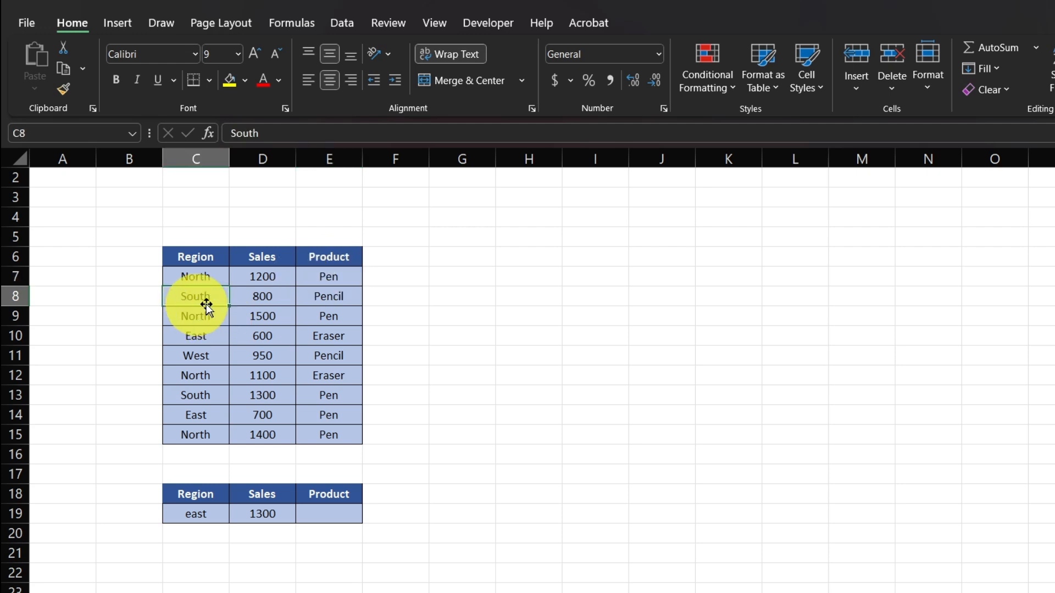
click(332, 298)
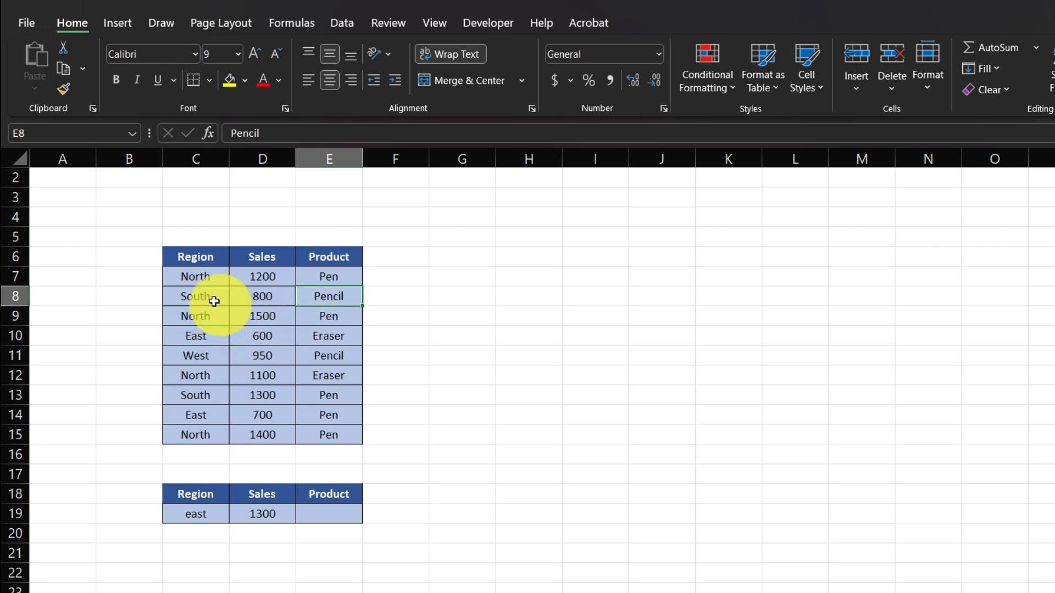
click(192, 279)
drag(191, 278, 192, 434)
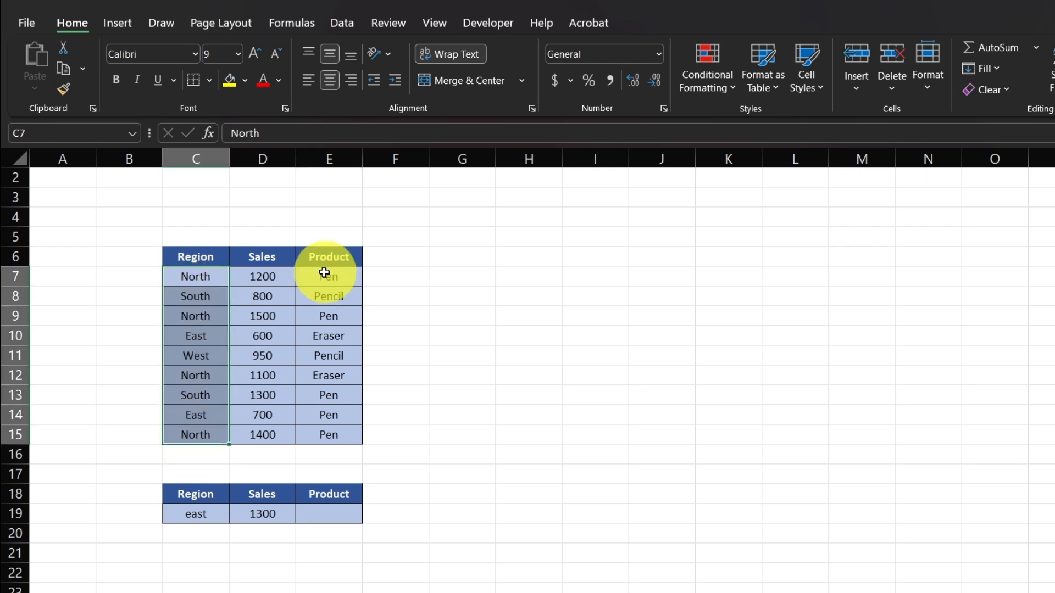
drag(318, 273, 318, 429)
click(199, 280)
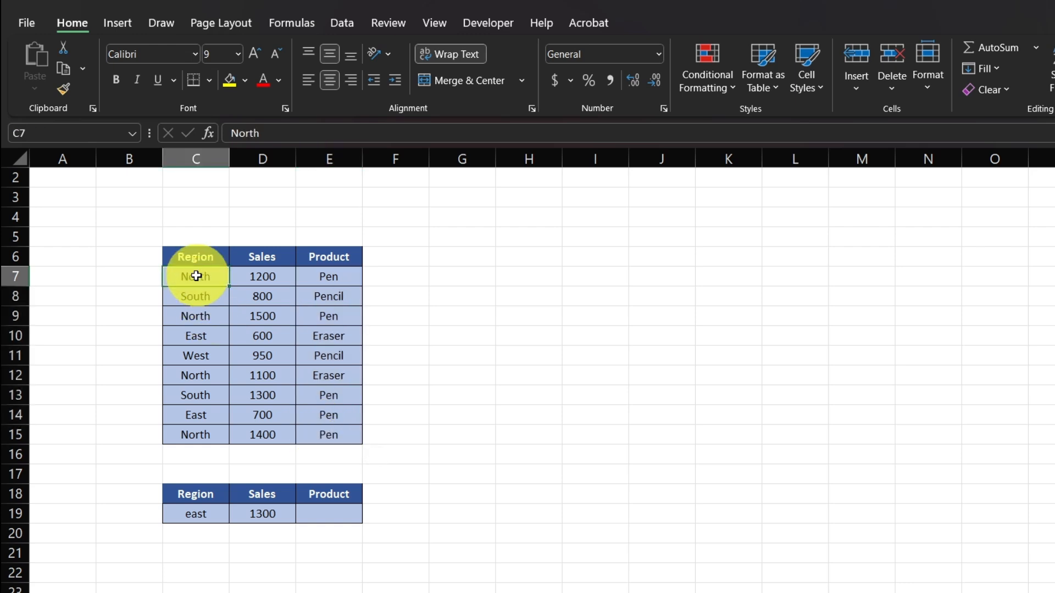
click(320, 270)
click(212, 271)
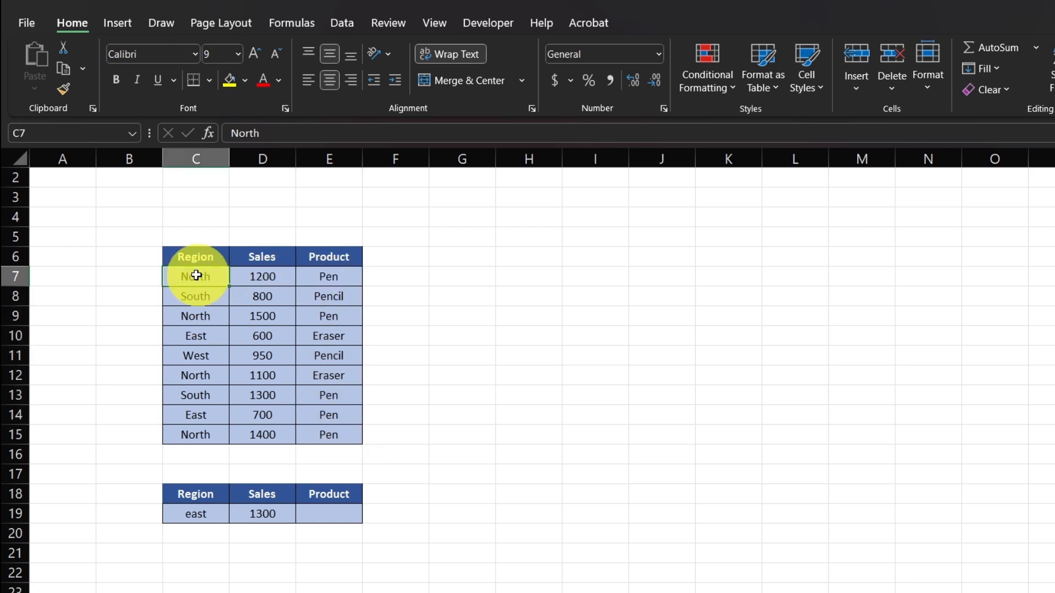
click(315, 272)
Replace the formula in D19 with =SUMIFS(D7:D15,C7:C15,C19,E7:E15,E19) to total sales by both region and product.
click(262, 514)
text(=)
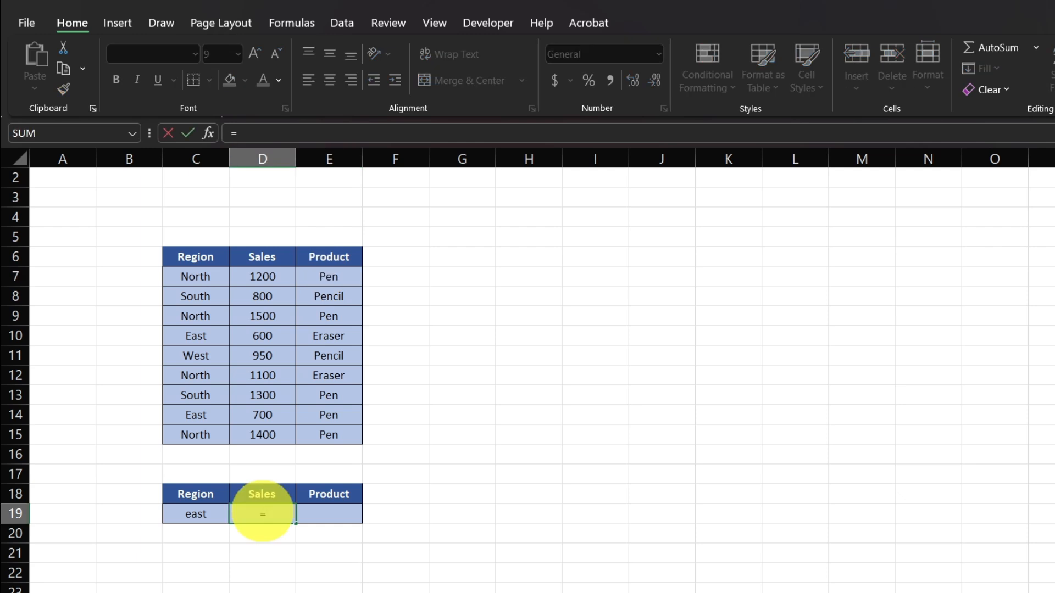
text(sumifs)
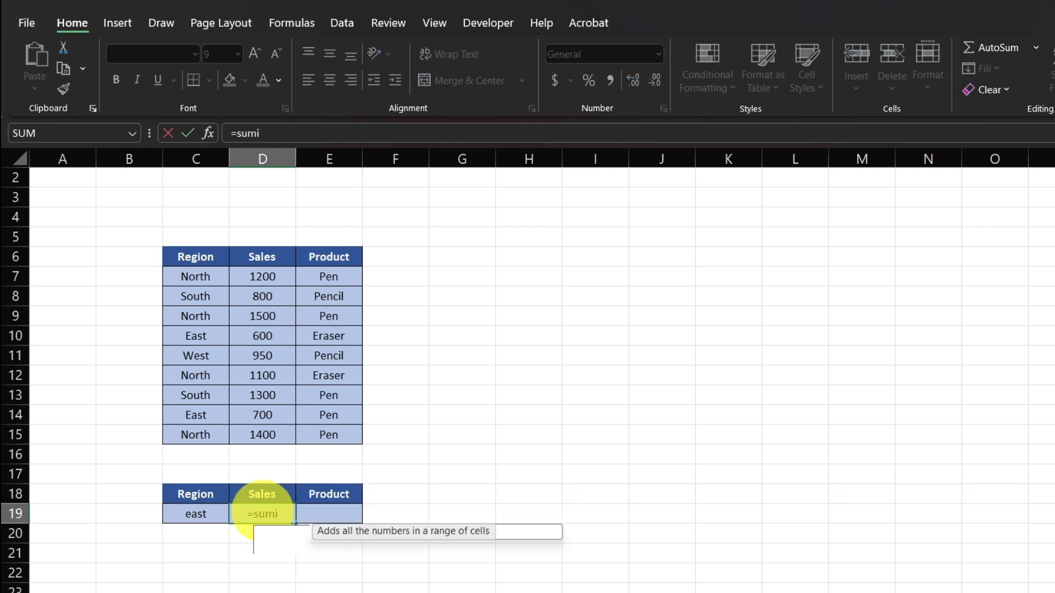
key(Tab)
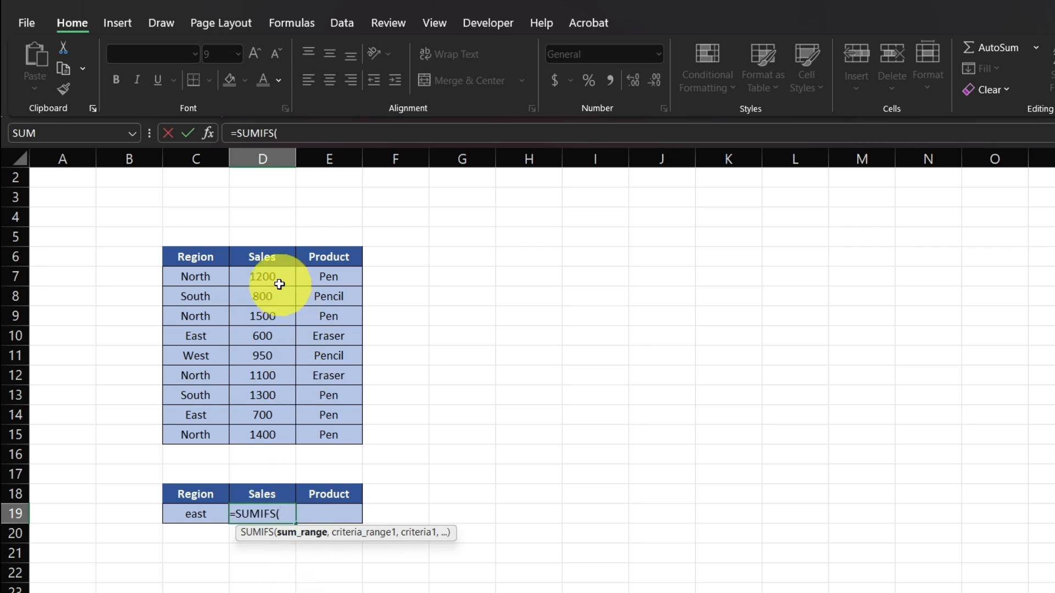
drag(266, 275, 266, 431)
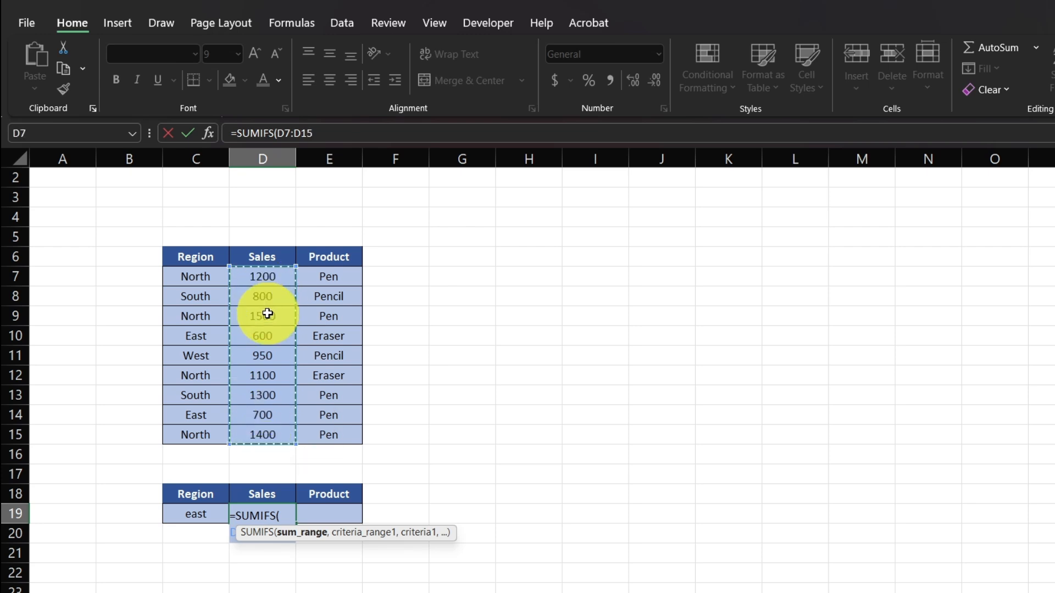
text(,)
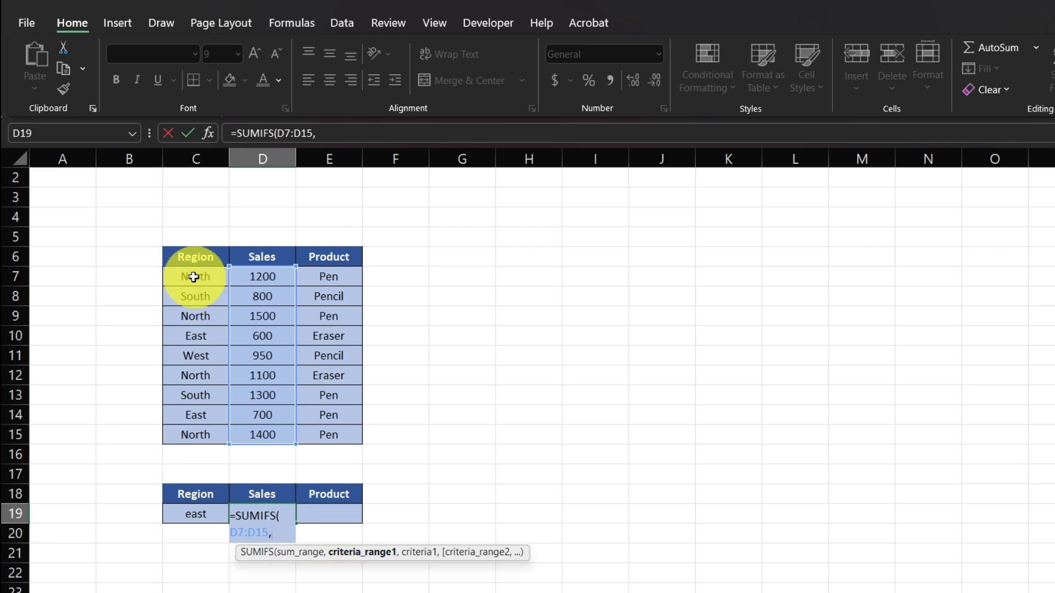
drag(194, 277, 190, 429)
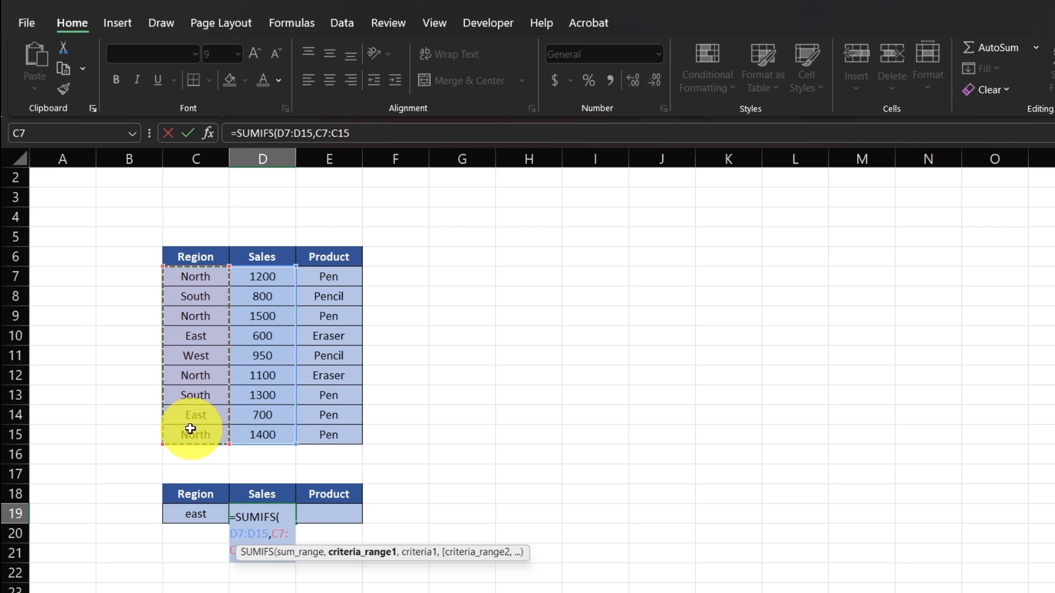
text(,)
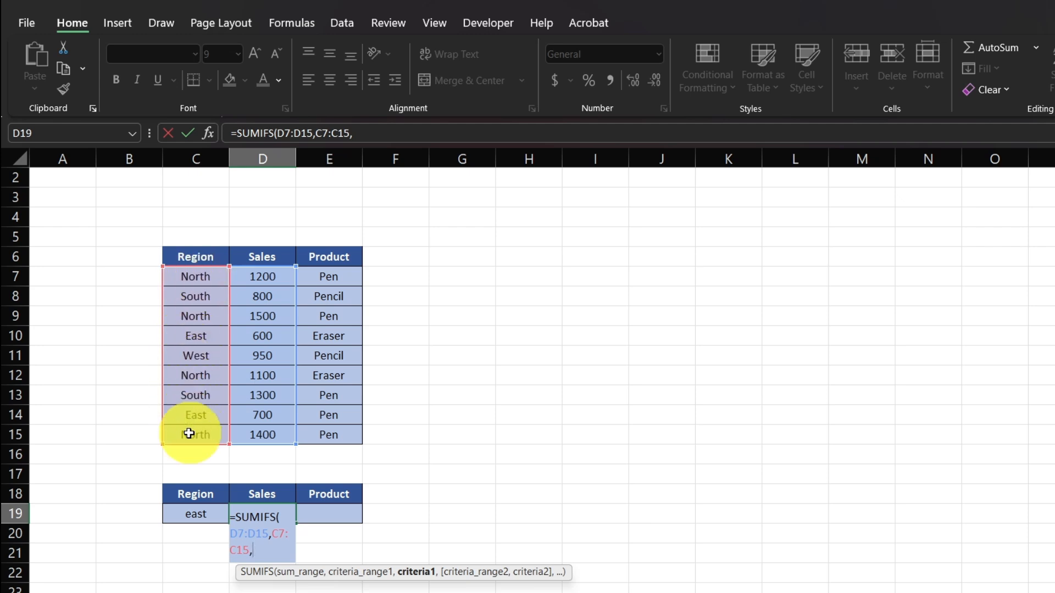
click(192, 517)
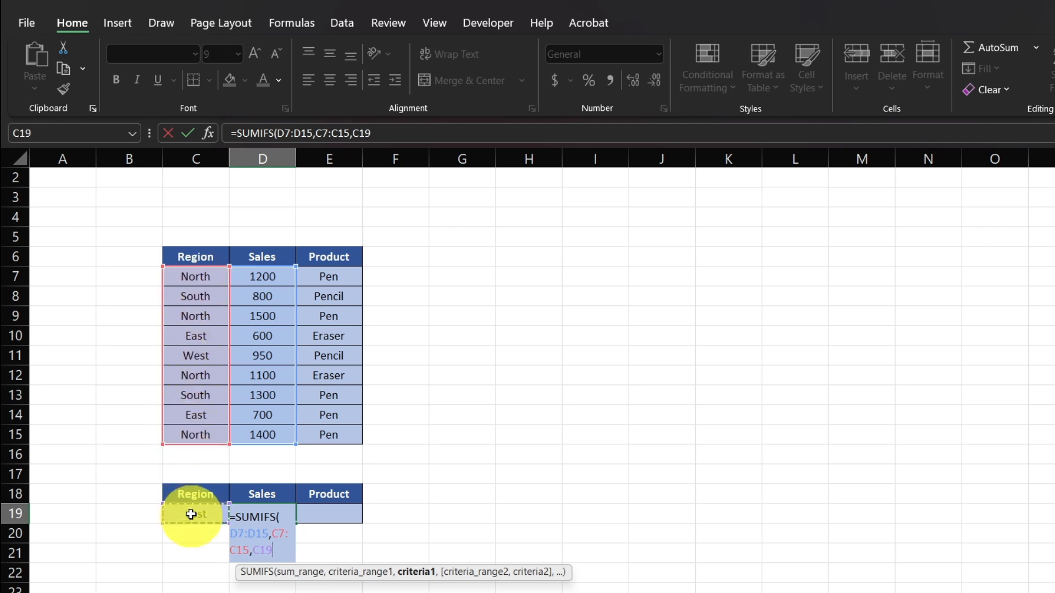
text(,)
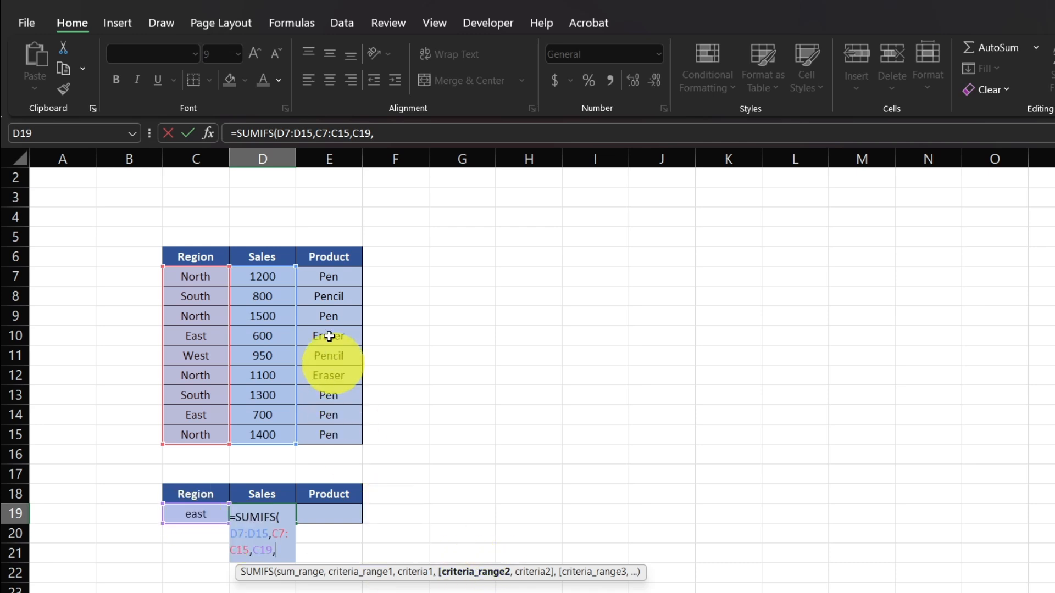
drag(335, 277, 341, 432)
text(,)
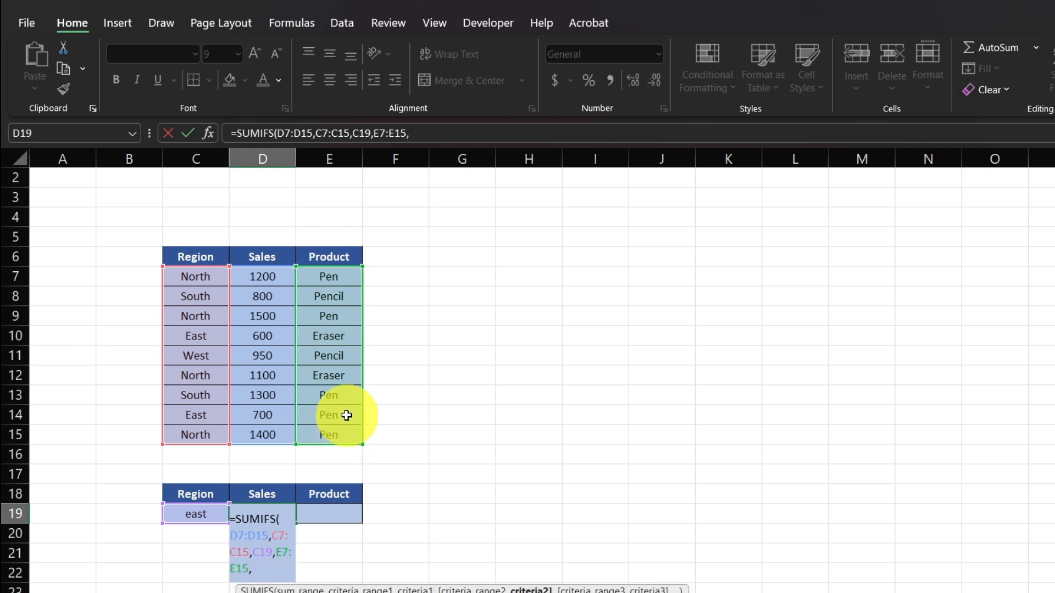
click(335, 513)
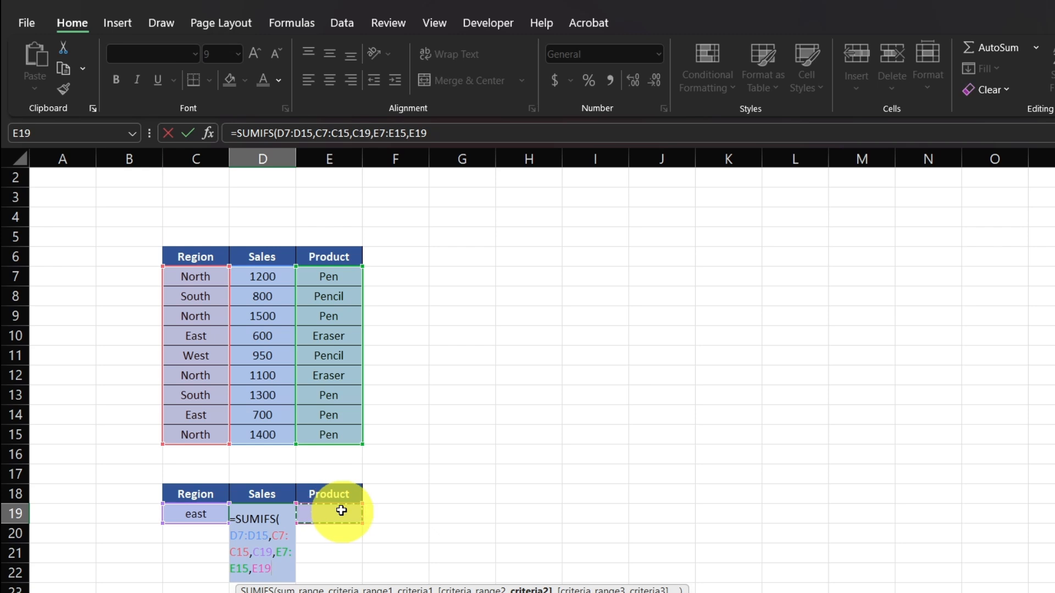
text())
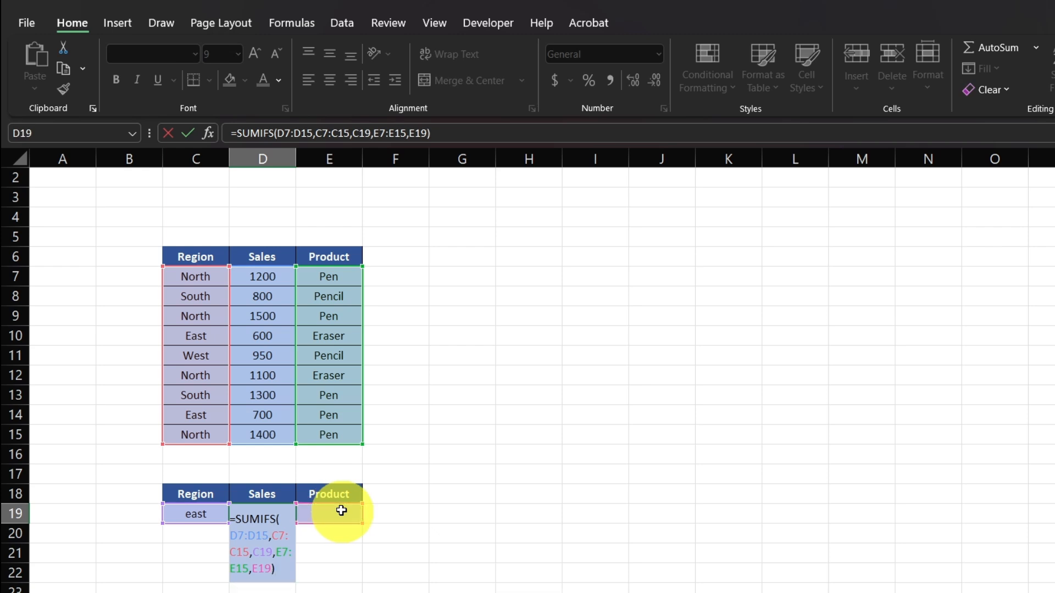
key(Return)
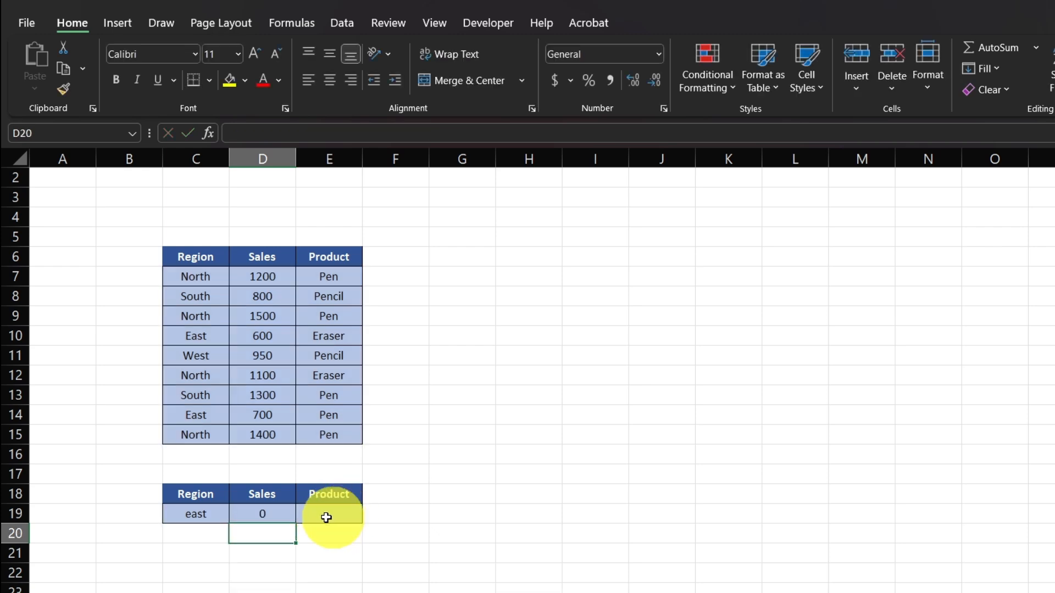
Enter "pen" as the product criterion in E19.
click(333, 518)
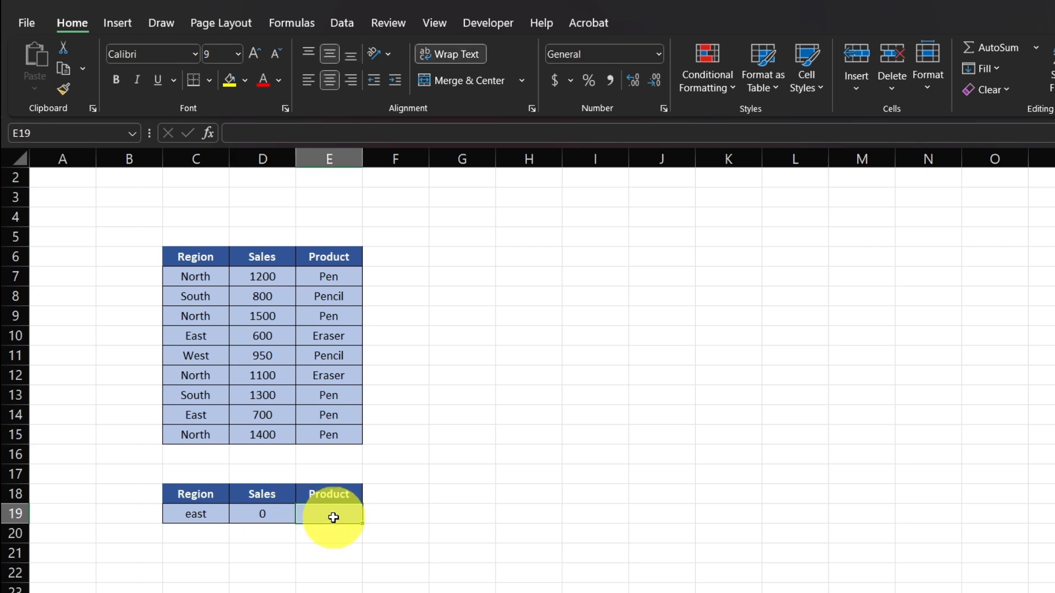
text(pen)
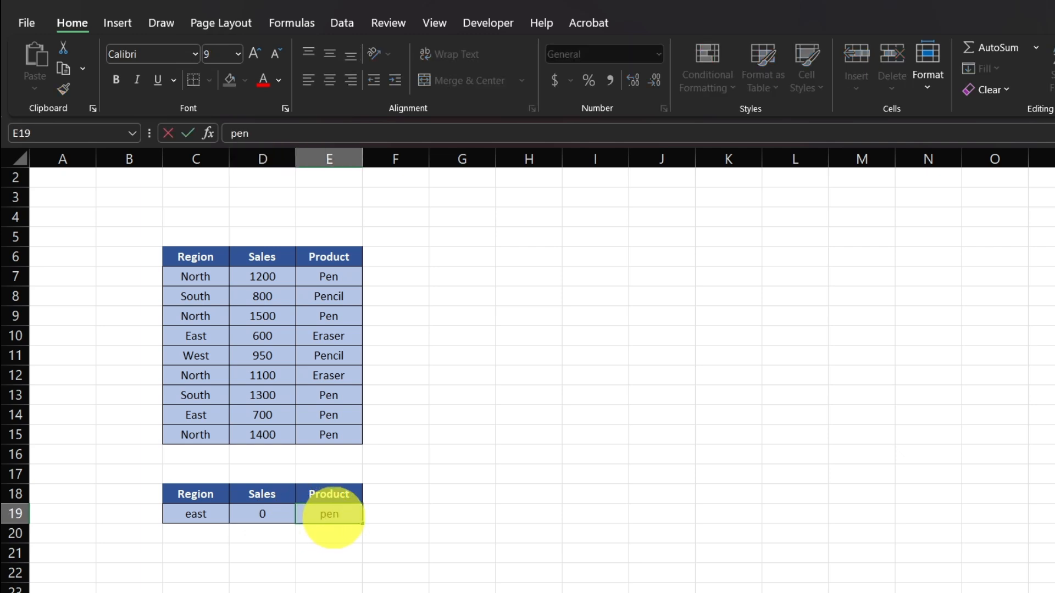
key(Return)
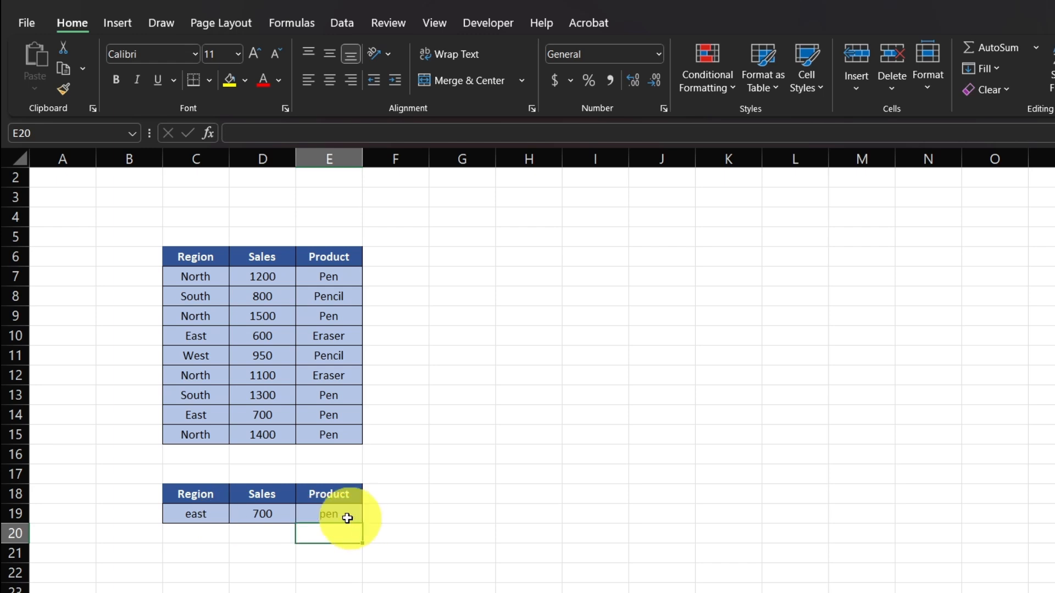
Change the region criterion in C19 to "west".
click(188, 516)
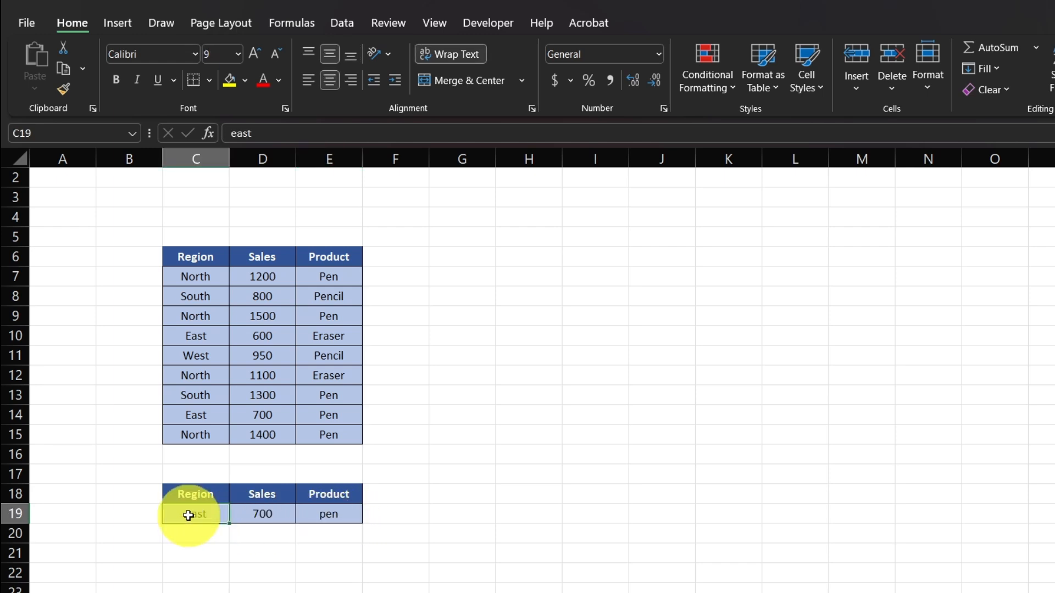
text(west)
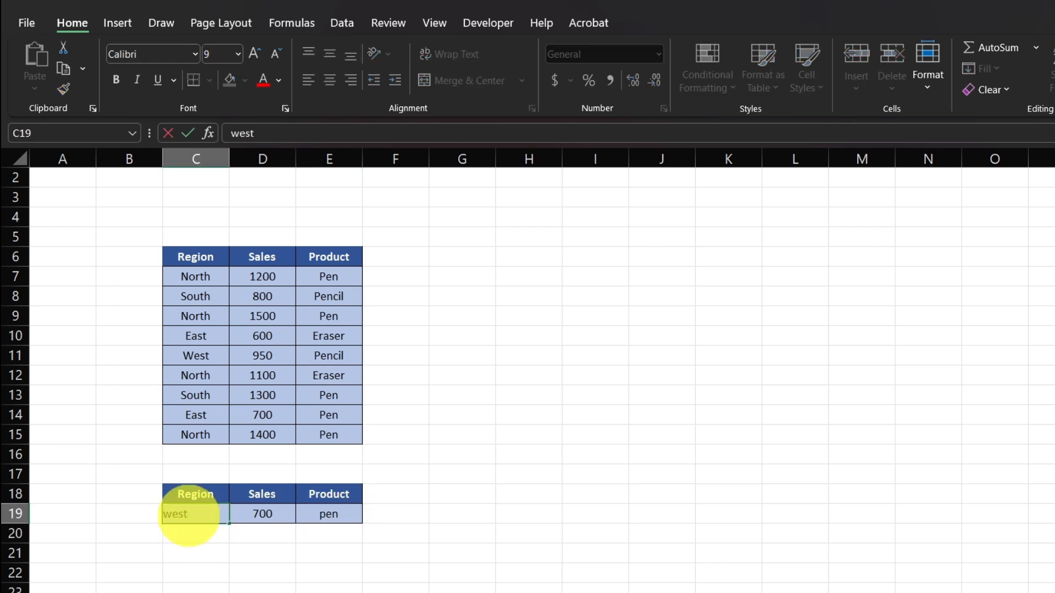
key(Return)
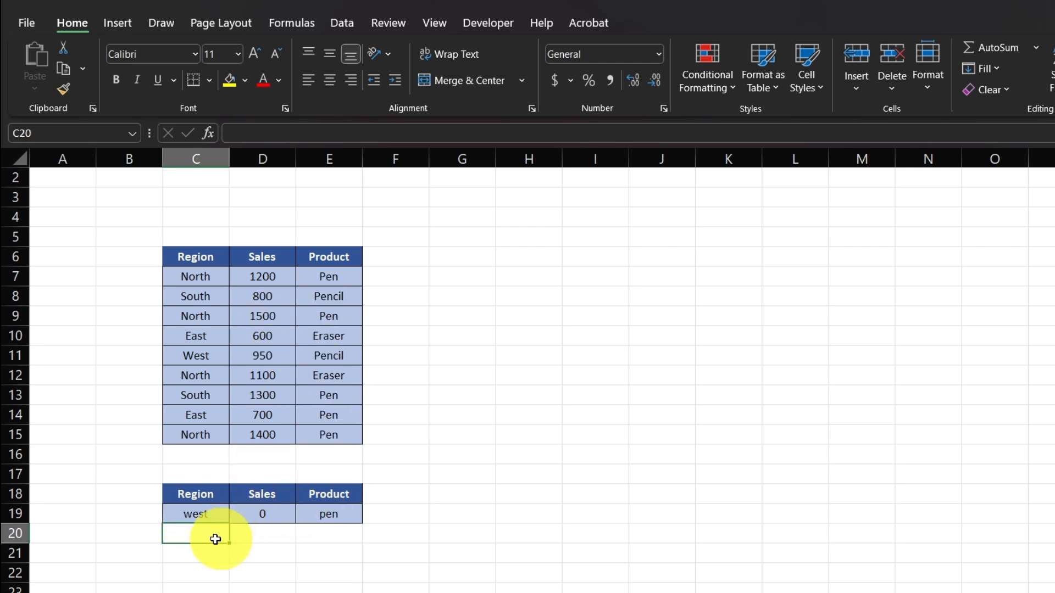
Change the product criterion in E19 to "pencil".
click(338, 514)
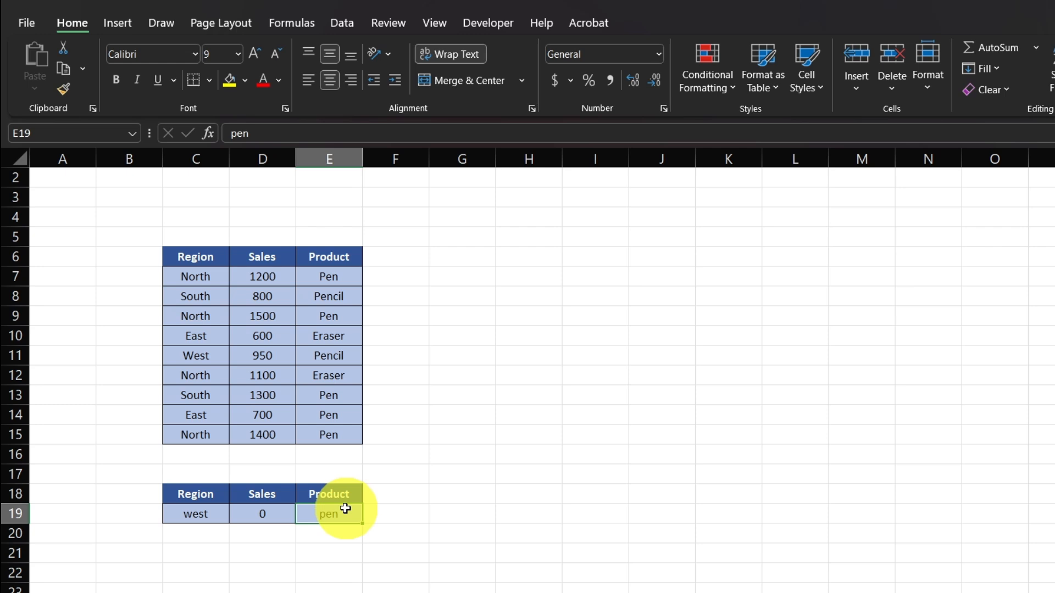
double_click(345, 508)
text(c)
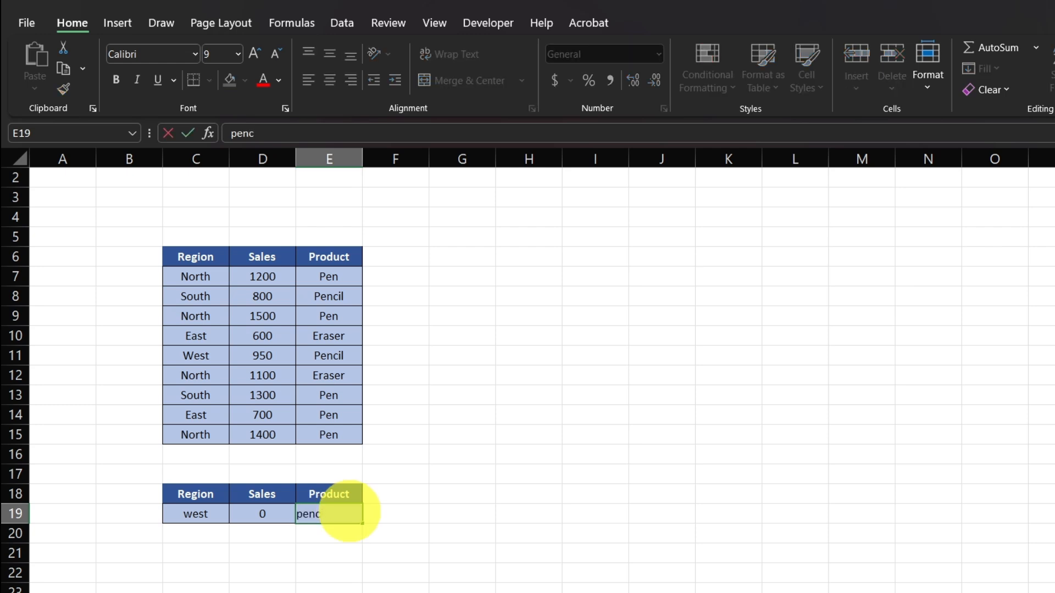
text(il)
key(Return)
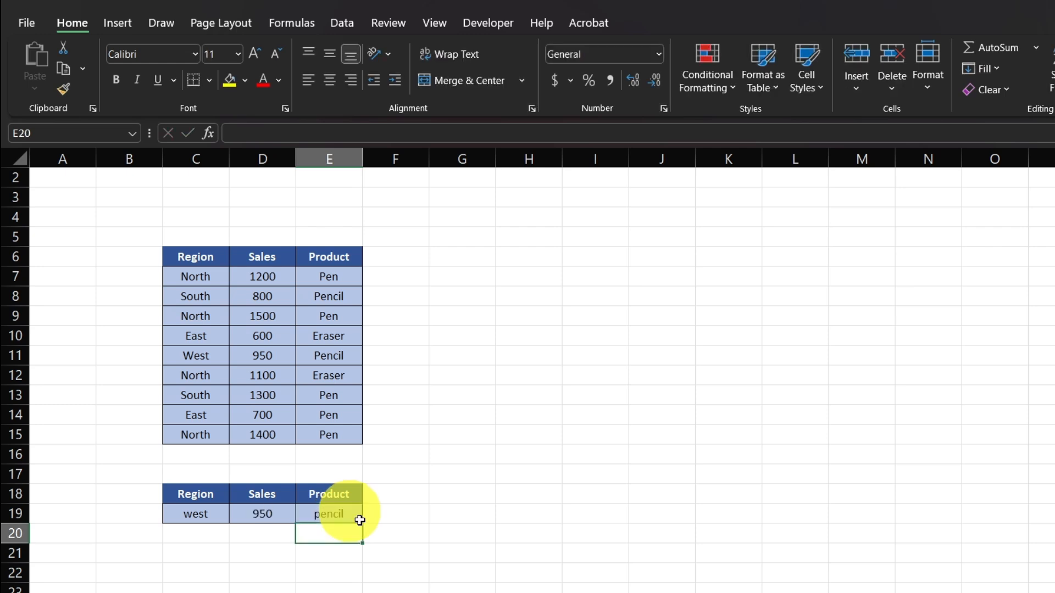